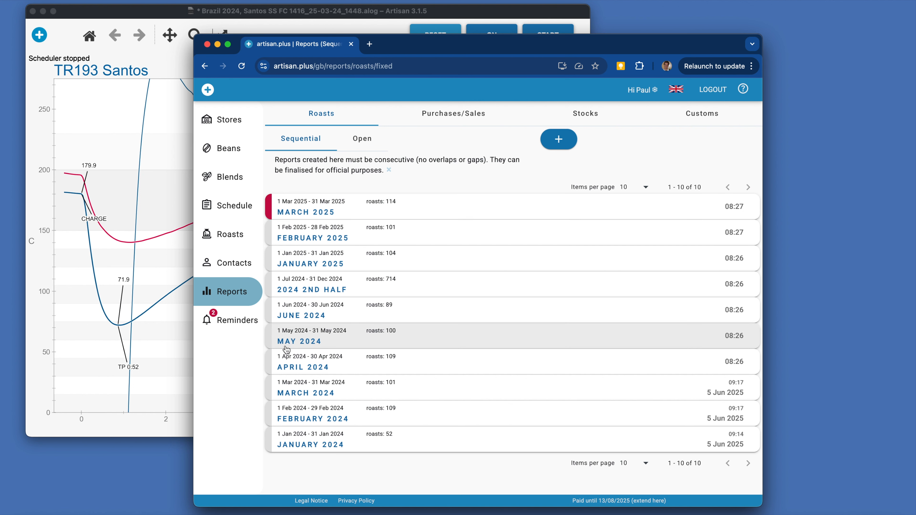
- Open the March 2025 roast report and examine why a roast is missing, along with the summary total
{"action": "left_click", "coordinate": [453, 212]}
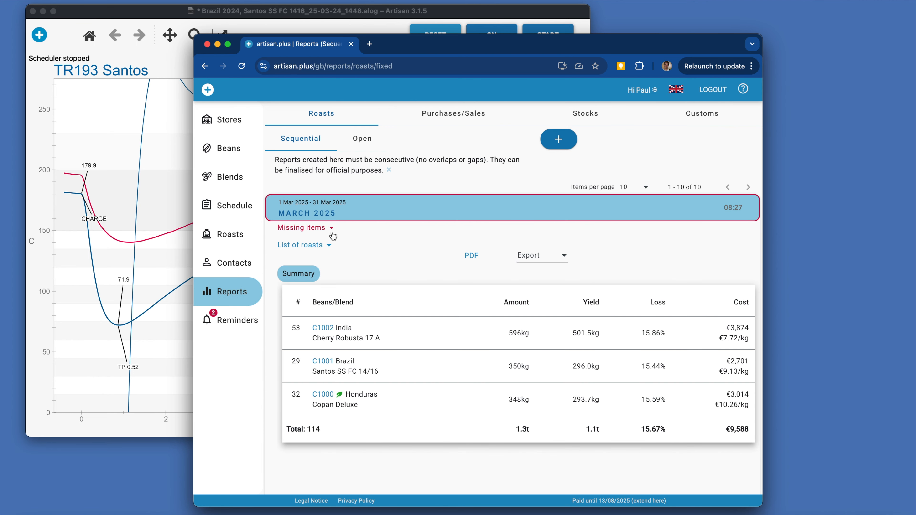
{"action": "left_click", "coordinate": [317, 232]}
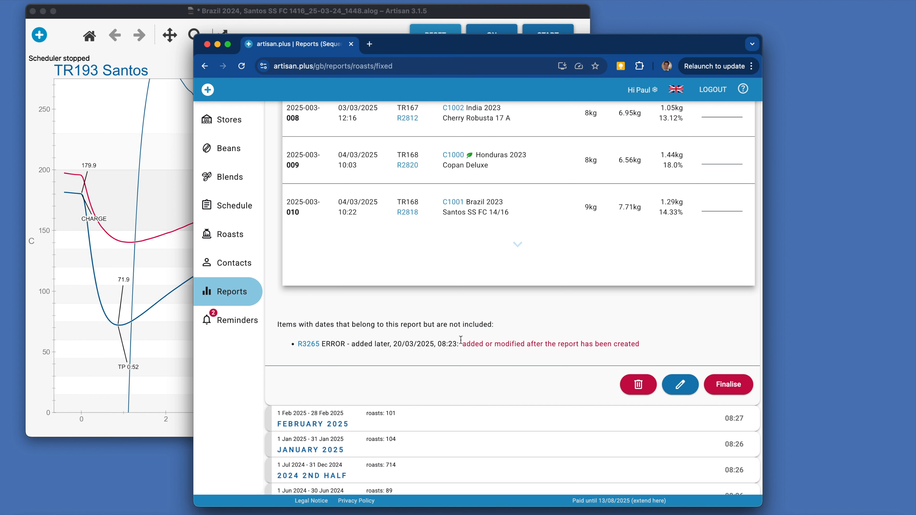
{"action": "left_click_drag", "start_coordinate": [461, 343], "coordinate": [656, 348]}
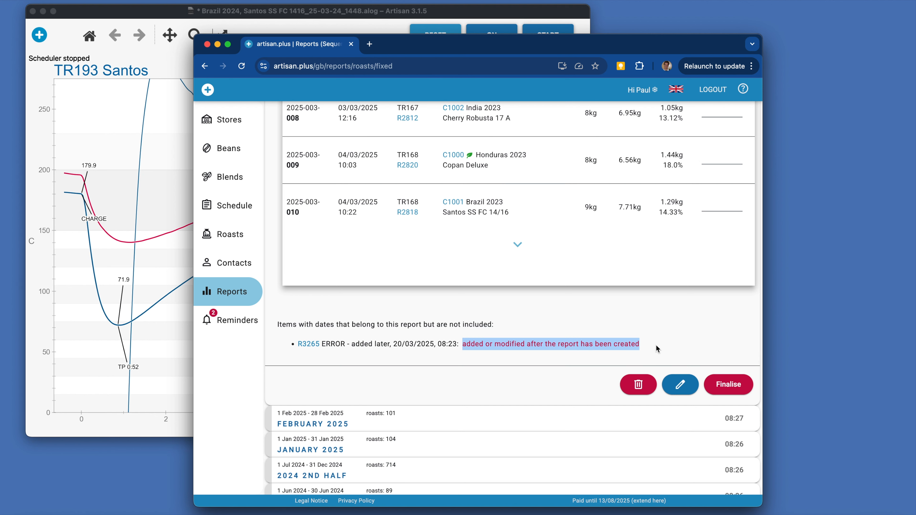
{"action": "left_click", "coordinate": [650, 347]}
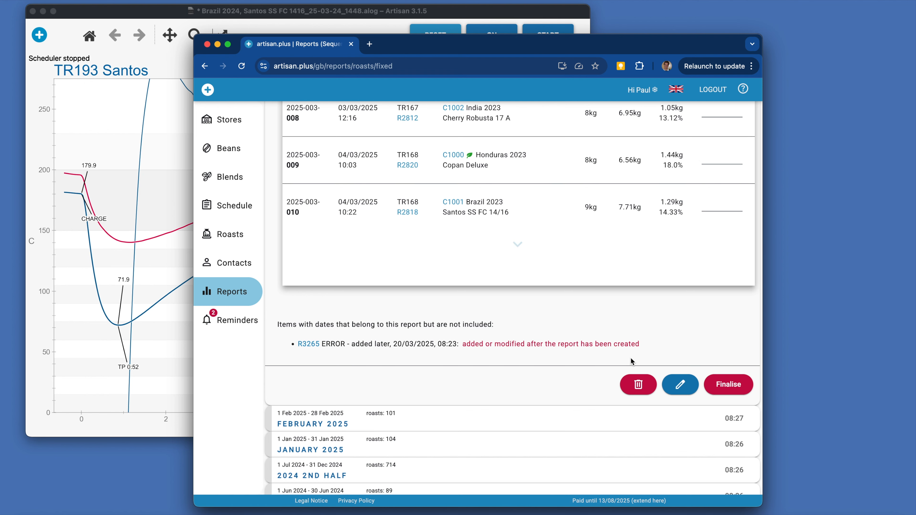
{"action": "scroll", "coordinate": [630, 361], "scroll_direction": "up", "scroll_amount": 15}
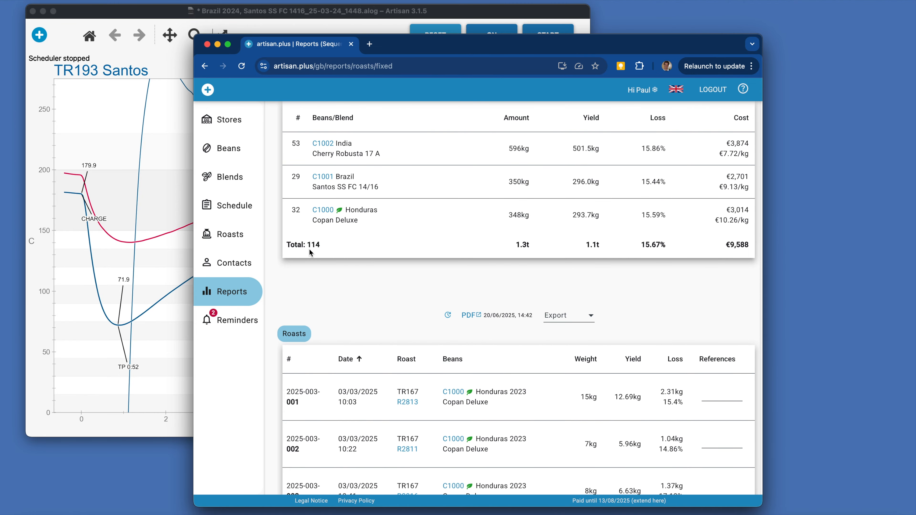
{"action": "scroll", "coordinate": [328, 242], "scroll_direction": "down", "scroll_amount": 10}
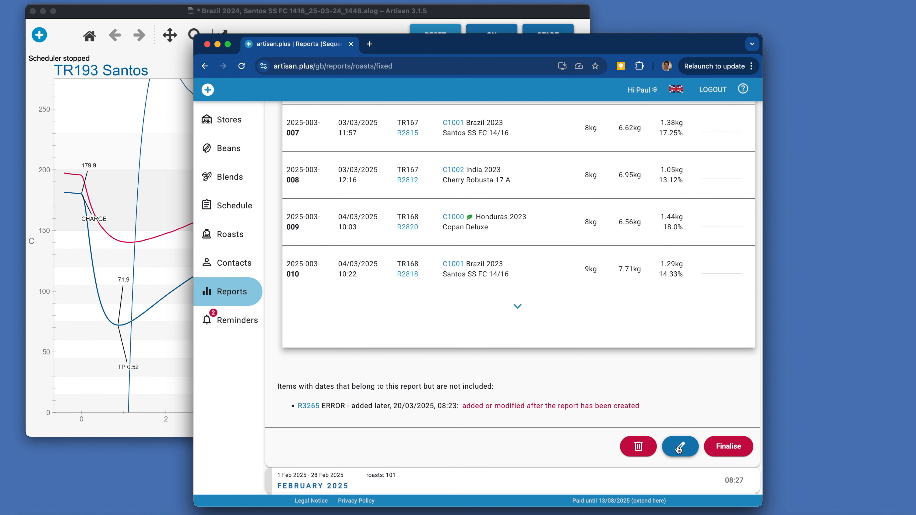
- Edit the March 2025 report, check the recalculated summary, and save it so that the missing roast is included
{"action": "left_click", "coordinate": [679, 449]}
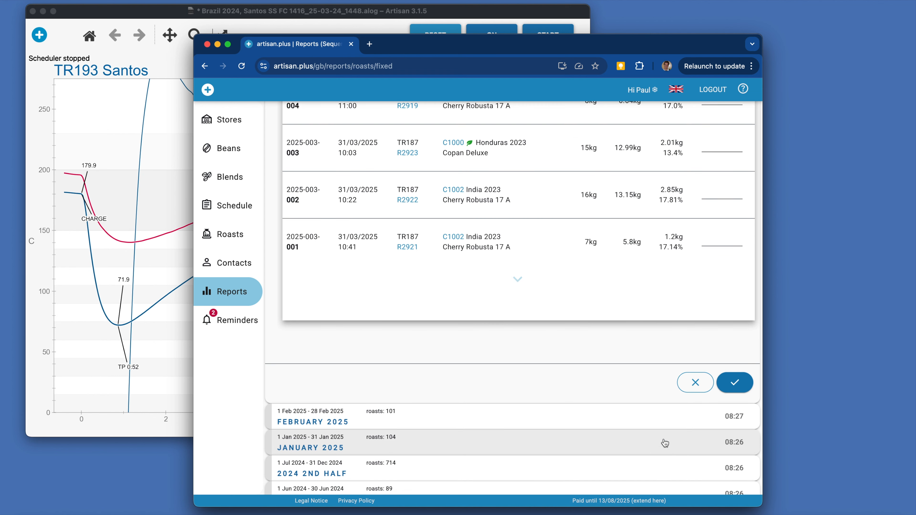
{"action": "scroll", "coordinate": [504, 321], "scroll_direction": "up", "scroll_amount": 3}
{"action": "scroll", "coordinate": [503, 321], "scroll_direction": "up", "scroll_amount": 15}
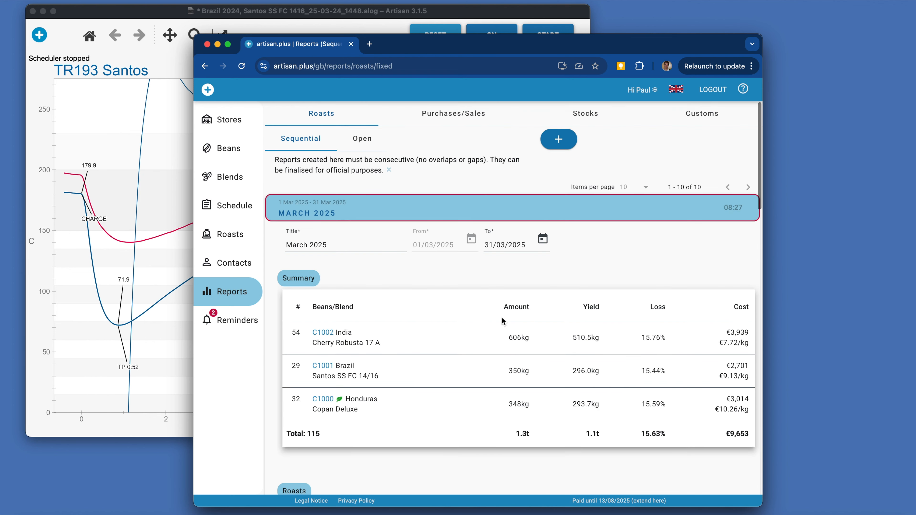
{"action": "scroll", "coordinate": [503, 320], "scroll_direction": "down", "scroll_amount": 2}
{"action": "double_click", "coordinate": [313, 379]}
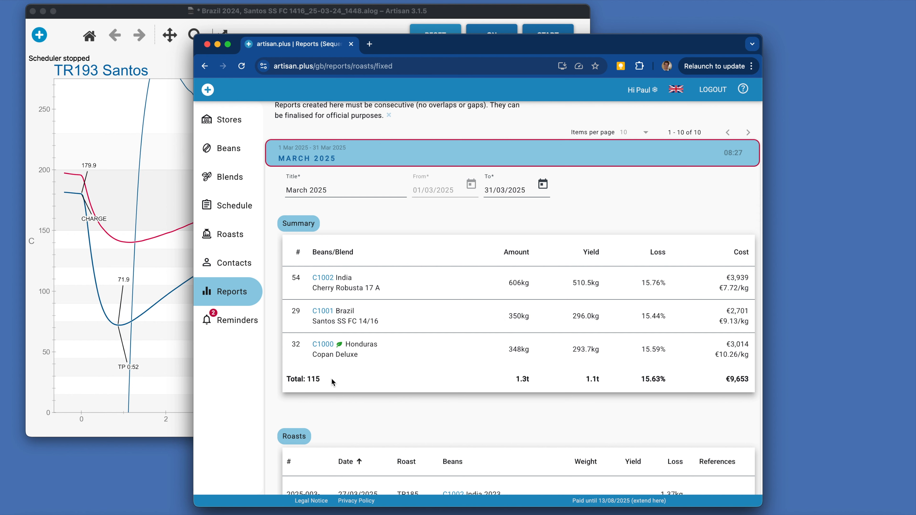
{"action": "scroll", "coordinate": [331, 378], "scroll_direction": "down", "scroll_amount": 15}
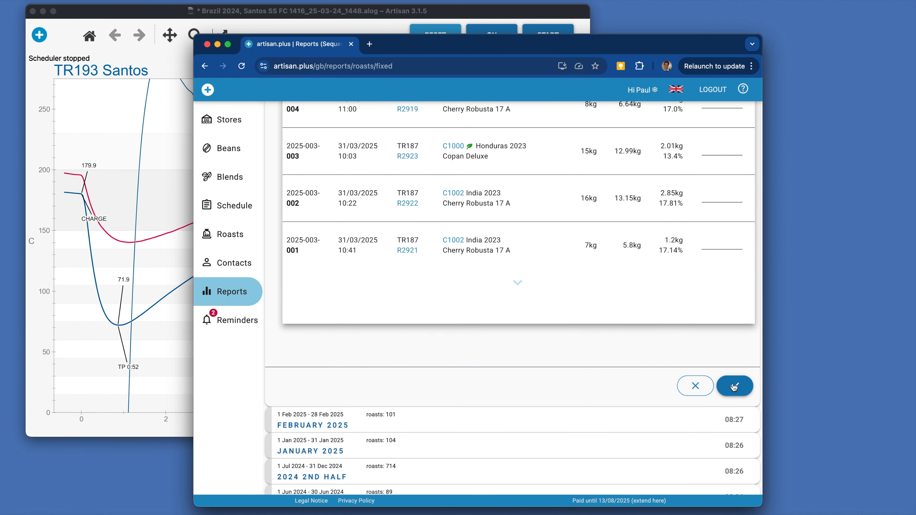
{"action": "left_click", "coordinate": [734, 387]}
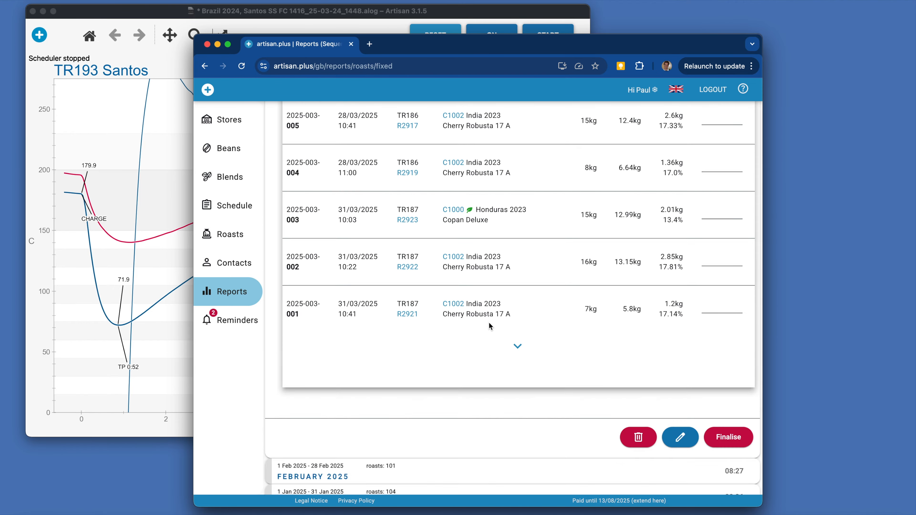
- Regenerate the roast list PDF of the March 2025 report and collapse the report
{"action": "scroll", "coordinate": [489, 322], "scroll_direction": "up", "scroll_amount": 2}
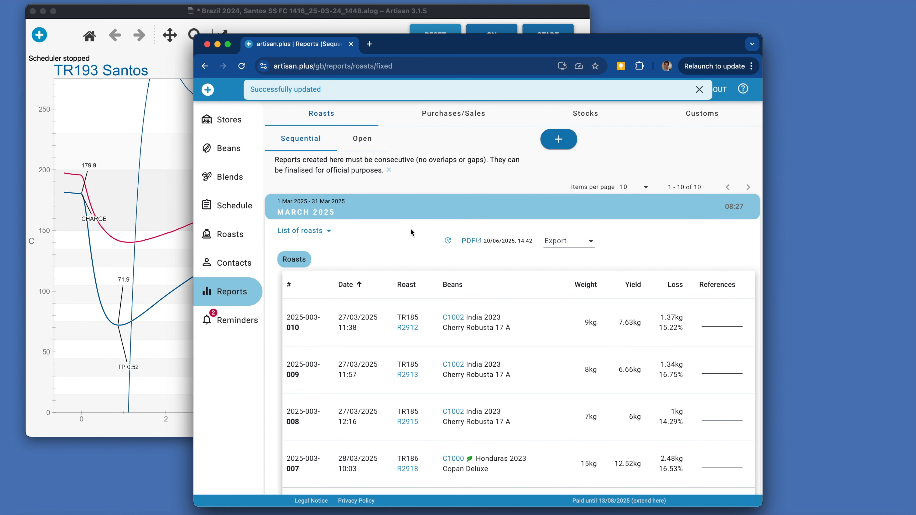
{"action": "left_click", "coordinate": [414, 212]}
{"action": "left_click", "coordinate": [448, 202]}
{"action": "scroll", "coordinate": [449, 204], "scroll_direction": "down", "scroll_amount": 10}
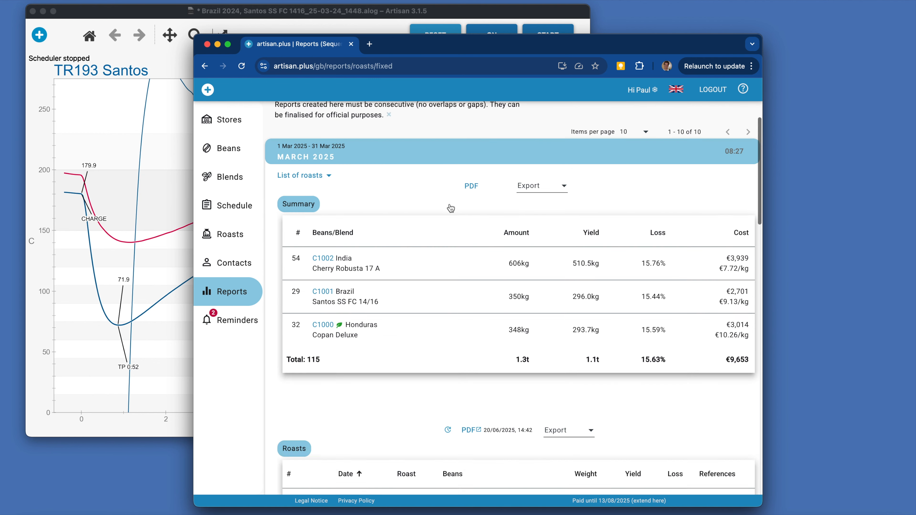
{"action": "left_click", "coordinate": [728, 371]}
{"action": "left_click", "coordinate": [564, 317]}
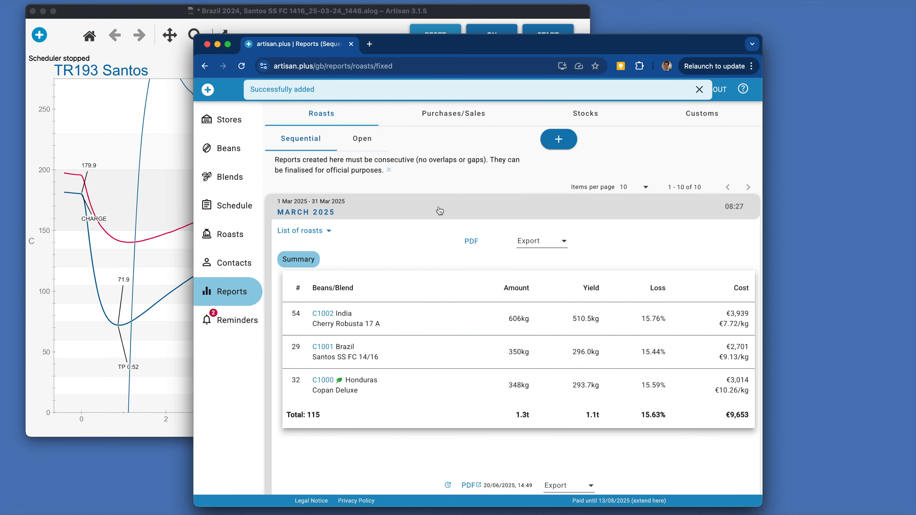
{"action": "left_click", "coordinate": [443, 217]}
- Start a new sequential roast report for April 2025 and go to its missing items
{"action": "left_click", "coordinate": [555, 144]}
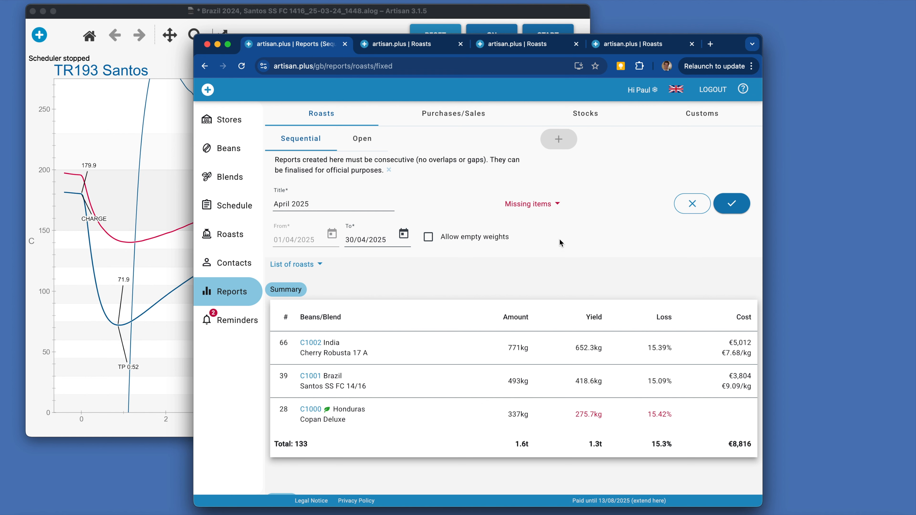
{"action": "left_click", "coordinate": [534, 205]}
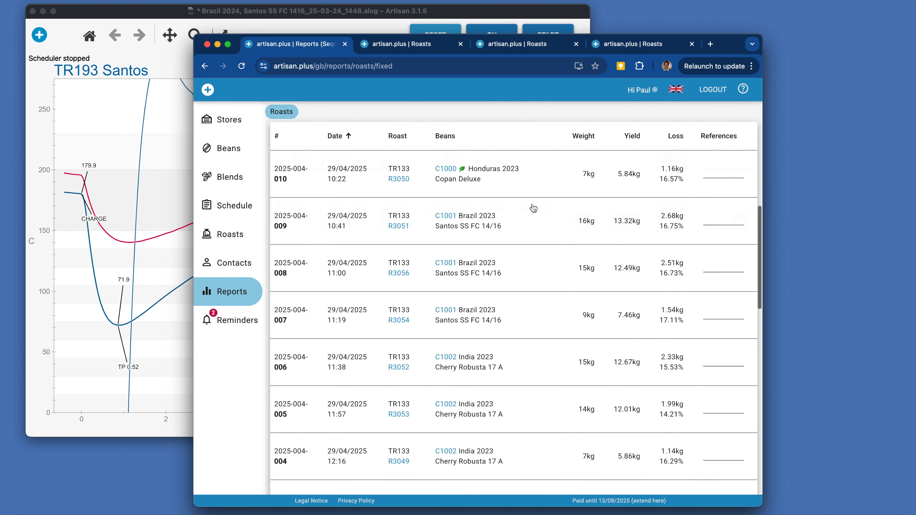
{"action": "scroll", "coordinate": [533, 208], "scroll_direction": "down", "scroll_amount": 10}
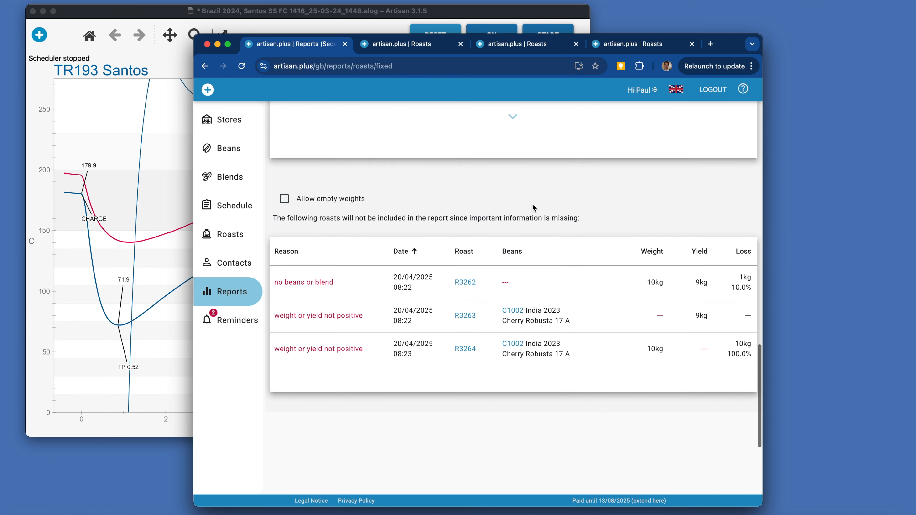
{"action": "scroll", "coordinate": [533, 205], "scroll_direction": "down", "scroll_amount": 1}
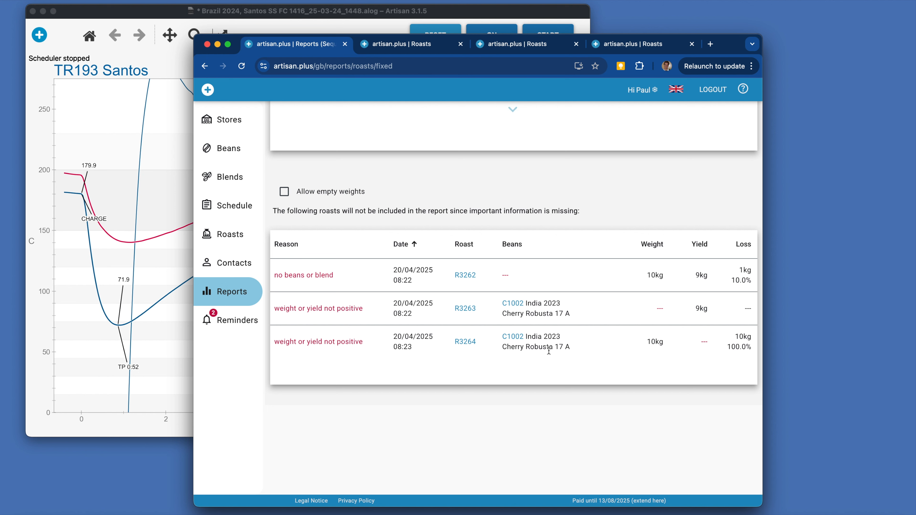
{"action": "left_click", "coordinate": [476, 309]}
- Allow empty weights in the April 2025 report and expand its complete roast list
{"action": "left_click", "coordinate": [287, 195]}
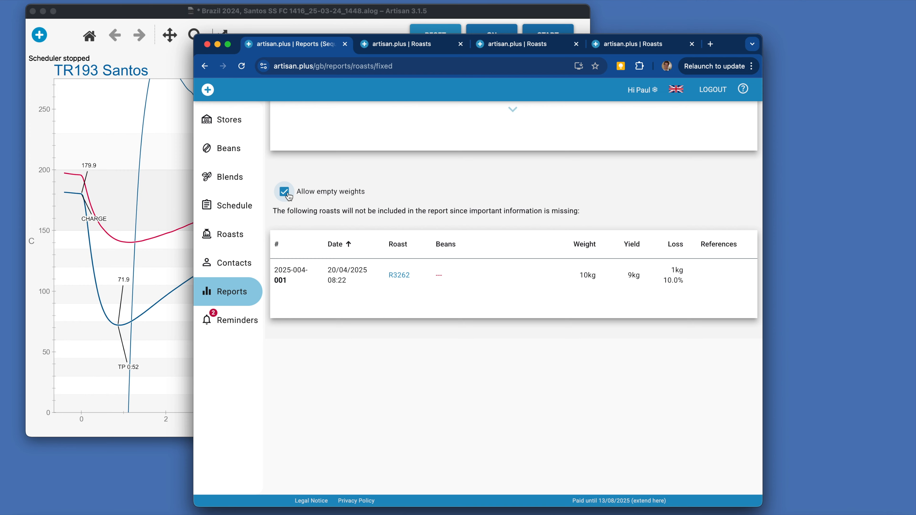
{"action": "left_click", "coordinate": [513, 306]}
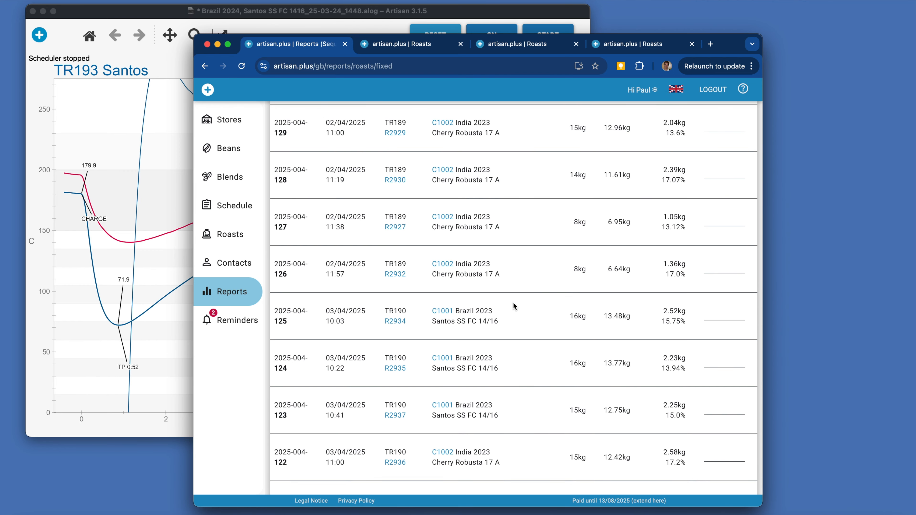
{"action": "key", "text": "super+f"}
{"action": "key", "text": "Escape"}
{"action": "left_click", "coordinate": [516, 305]}
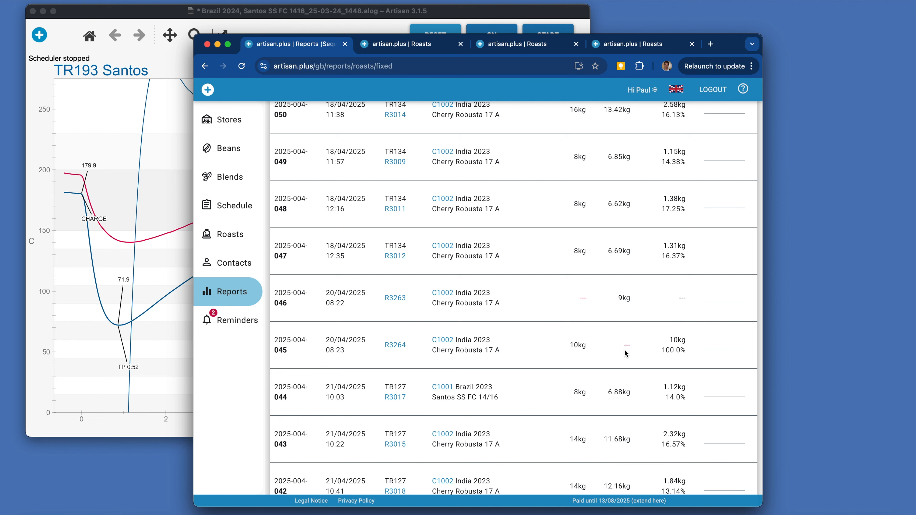
- Check the roasts with empty weight or yield and the summary of the April 2025 report, and disallow empty weights
{"action": "scroll", "coordinate": [557, 311], "scroll_direction": "up", "scroll_amount": 1}
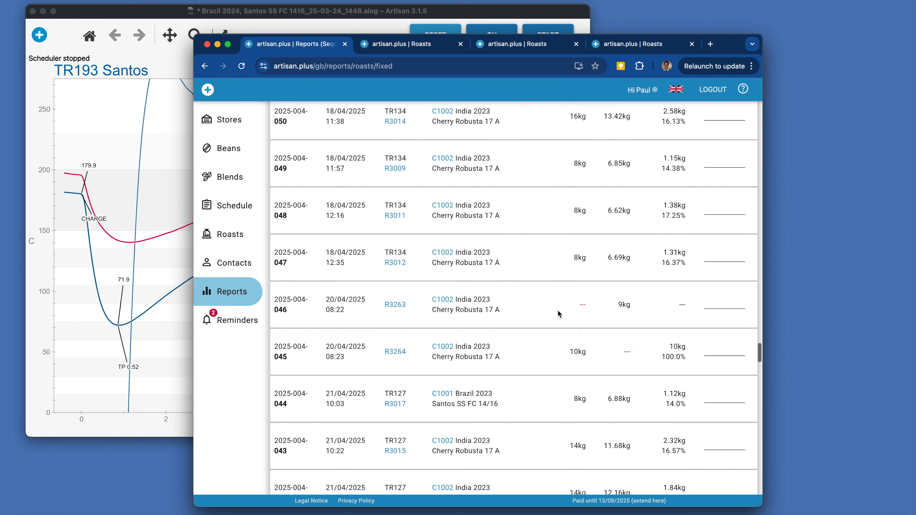
{"action": "scroll", "coordinate": [558, 311], "scroll_direction": "down", "scroll_amount": 20}
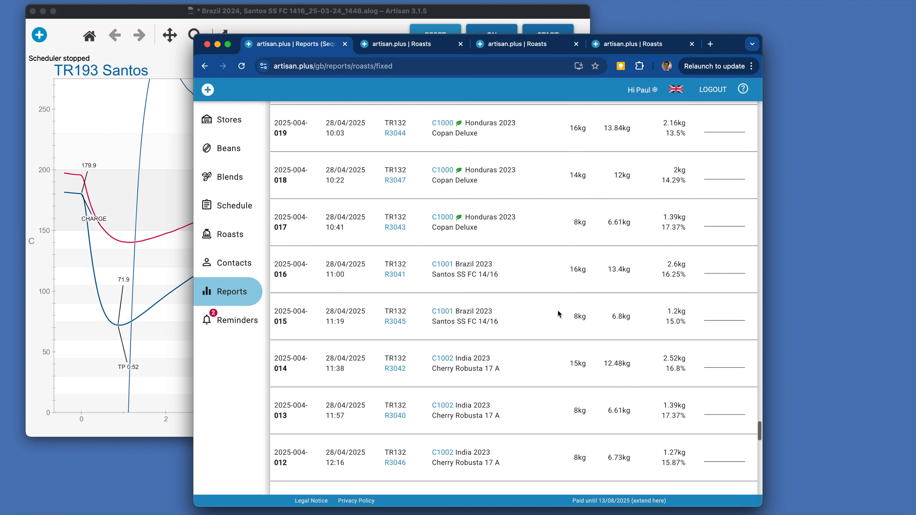
{"action": "scroll", "coordinate": [558, 313], "scroll_direction": "up", "scroll_amount": 5}
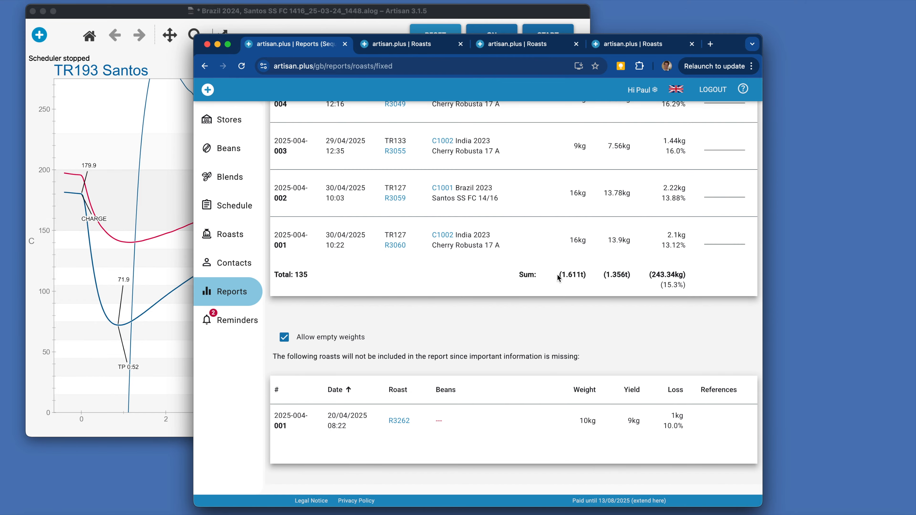
{"action": "scroll", "coordinate": [556, 281], "scroll_direction": "up", "scroll_amount": 20}
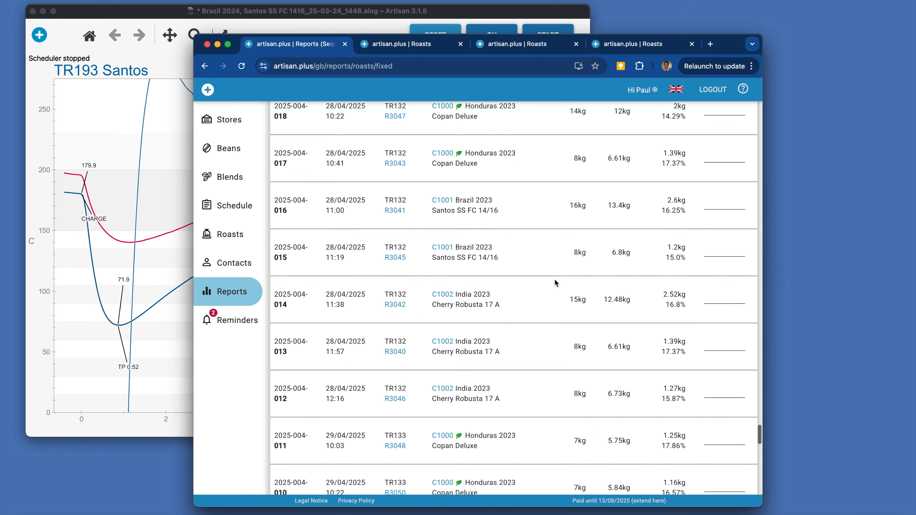
{"action": "scroll", "coordinate": [555, 281], "scroll_direction": "up", "scroll_amount": 20}
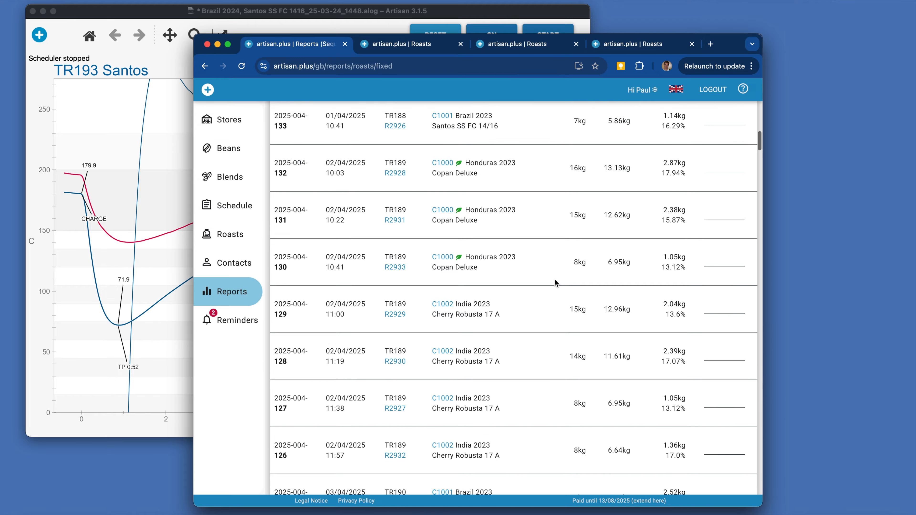
{"action": "scroll", "coordinate": [554, 280], "scroll_direction": "down", "scroll_amount": 1}
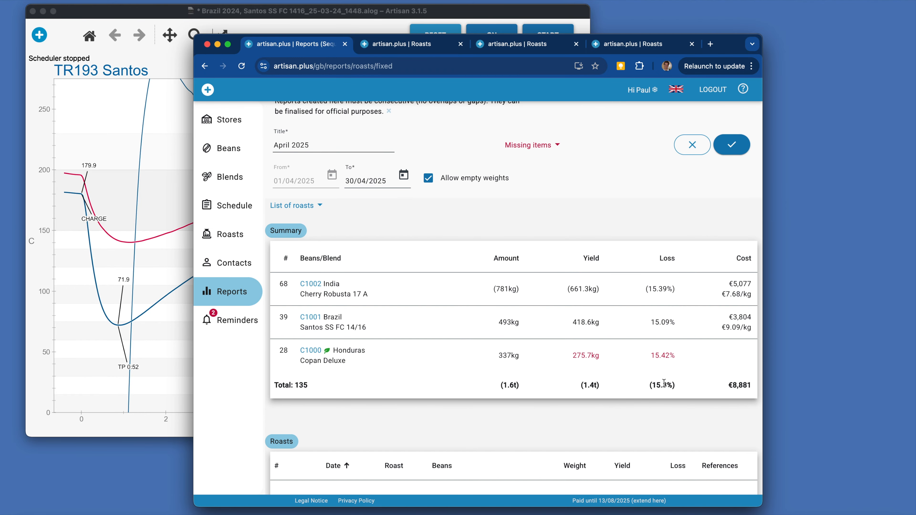
{"action": "left_click", "coordinate": [429, 177]}
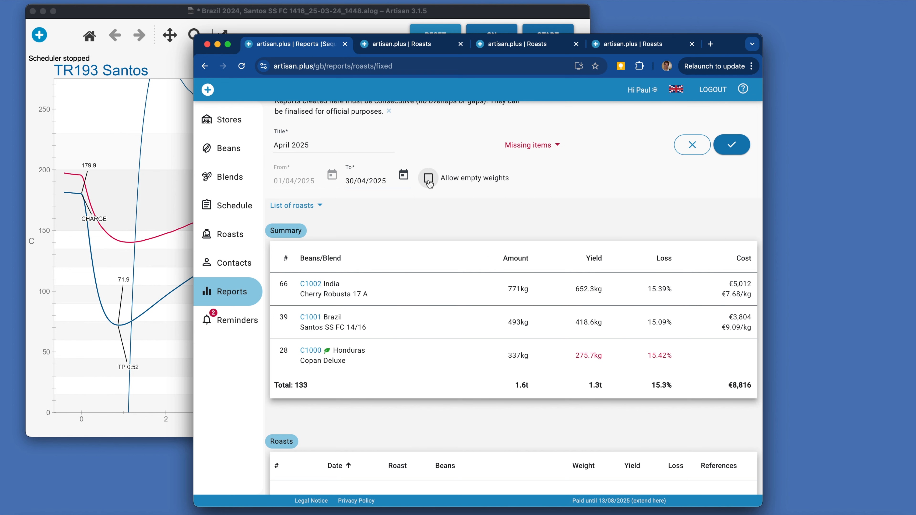
- Open the incomplete roasts R3262, R3263 and R3264 from the report's missing items in separate browser tabs
{"action": "left_click", "coordinate": [526, 146]}
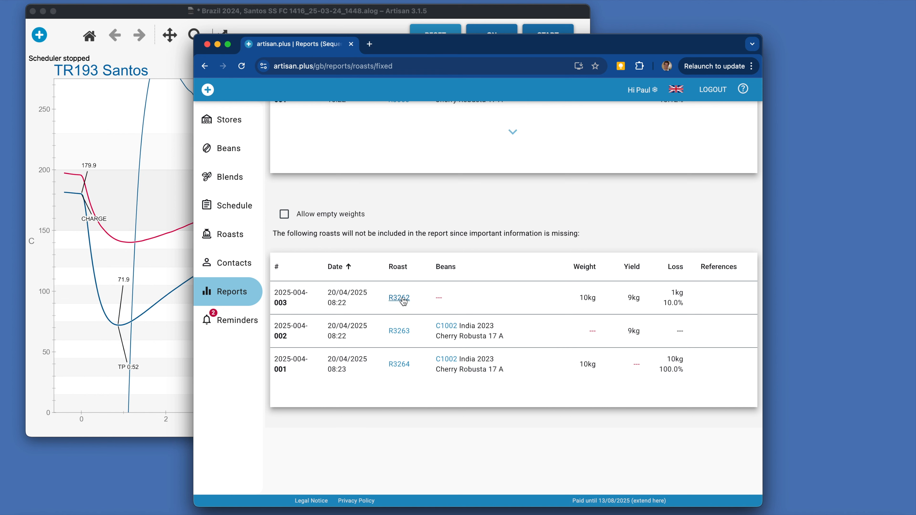
{"action": "left_click", "coordinate": [400, 298]}
{"action": "left_click", "coordinate": [399, 331]}
{"action": "left_click", "coordinate": [399, 364]}
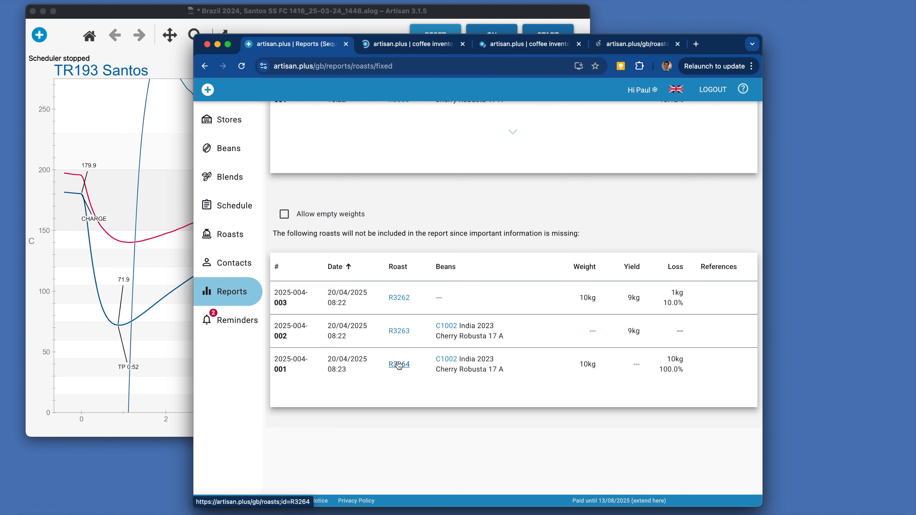
- In roast R3262, set the beans to C1002 Cherry Robusta 17 A, change the title to "Cherry Robusta", and save
{"action": "left_click", "coordinate": [419, 44]}
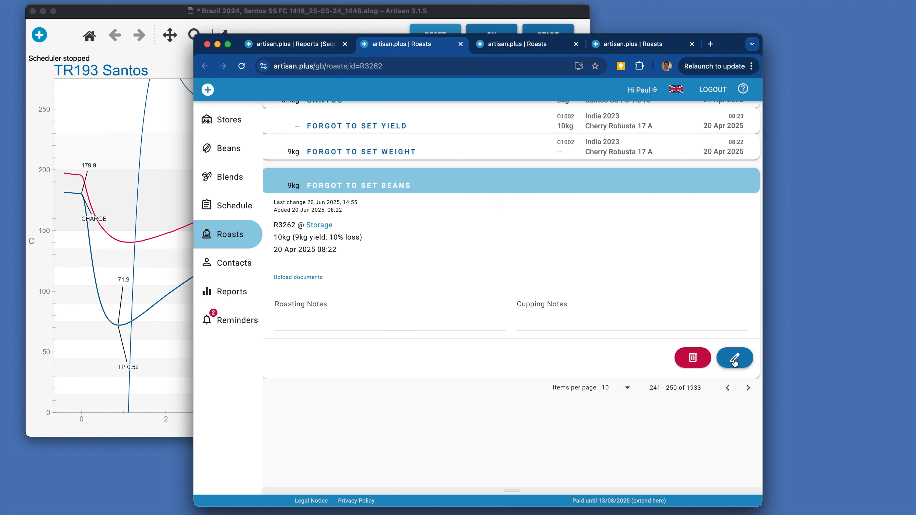
{"action": "left_click", "coordinate": [735, 364]}
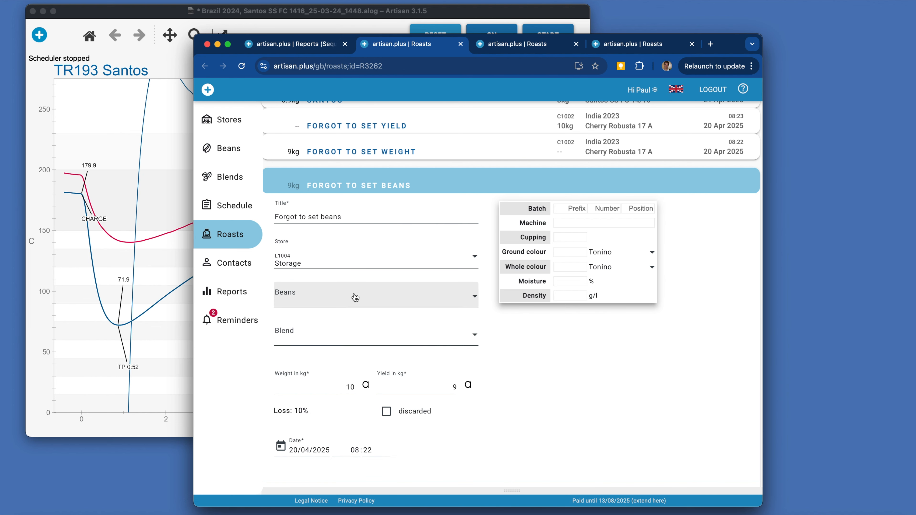
{"action": "left_click", "coordinate": [361, 305]}
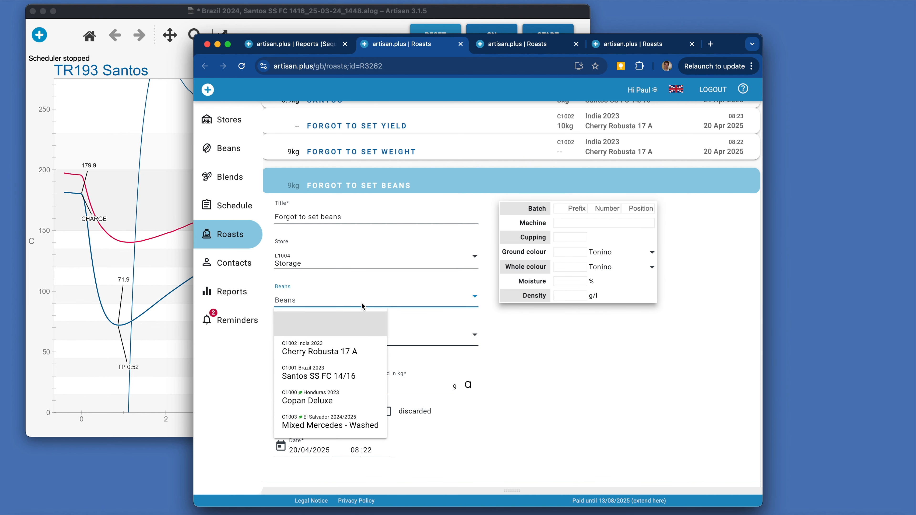
{"action": "left_click", "coordinate": [337, 350]}
{"action": "triple_click", "coordinate": [380, 219]}
{"action": "type", "text": "Cherry Robusta"}
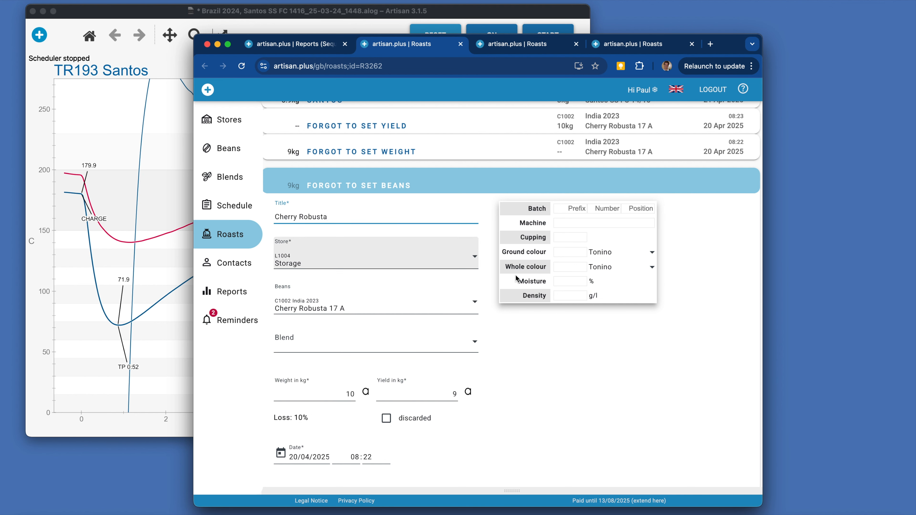
{"action": "scroll", "coordinate": [582, 385], "scroll_direction": "down", "scroll_amount": 3}
{"action": "left_click", "coordinate": [729, 456]}
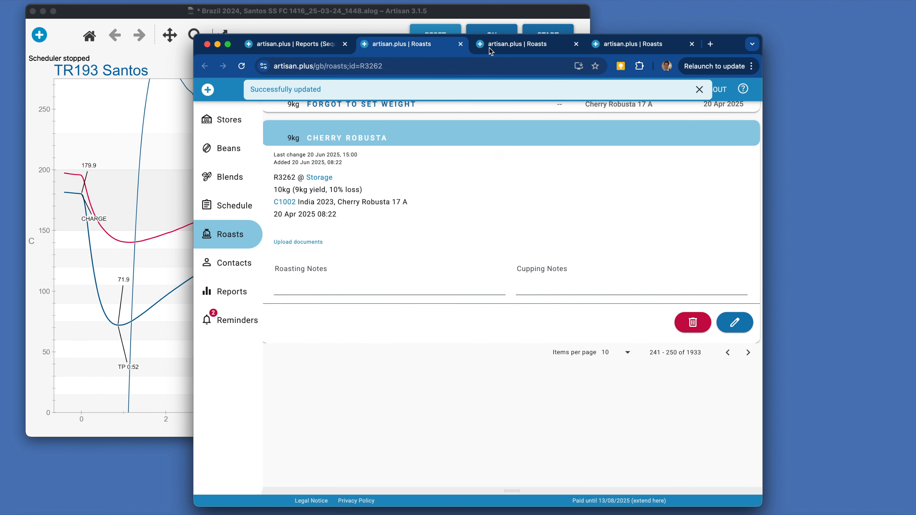
- In roast R3263 ("Forgot to set weight"), set the weight to 10 kg and save
{"action": "left_click", "coordinate": [508, 45]}
{"action": "scroll", "coordinate": [604, 345], "scroll_direction": "down", "scroll_amount": 3}
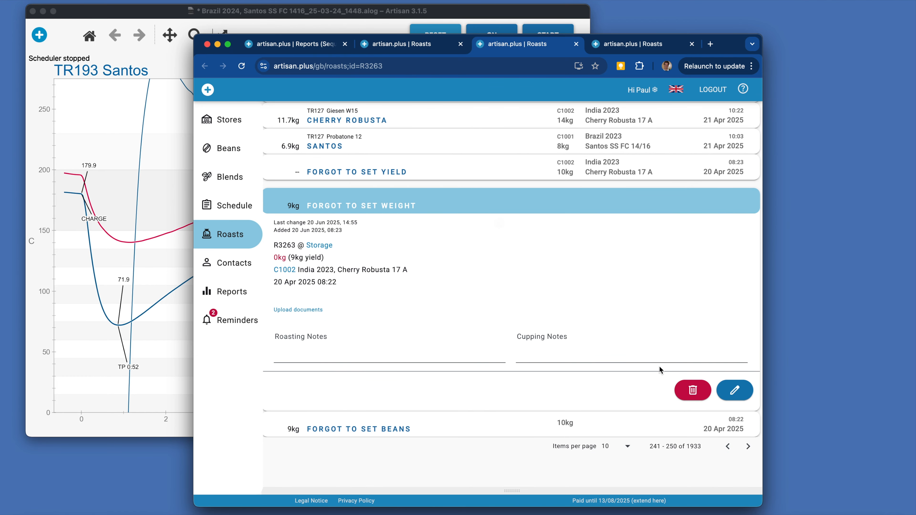
{"action": "left_click", "coordinate": [731, 390]}
{"action": "scroll", "coordinate": [505, 361], "scroll_direction": "down", "scroll_amount": 2}
{"action": "double_click", "coordinate": [352, 341]}
{"action": "left_click", "coordinate": [729, 454]}
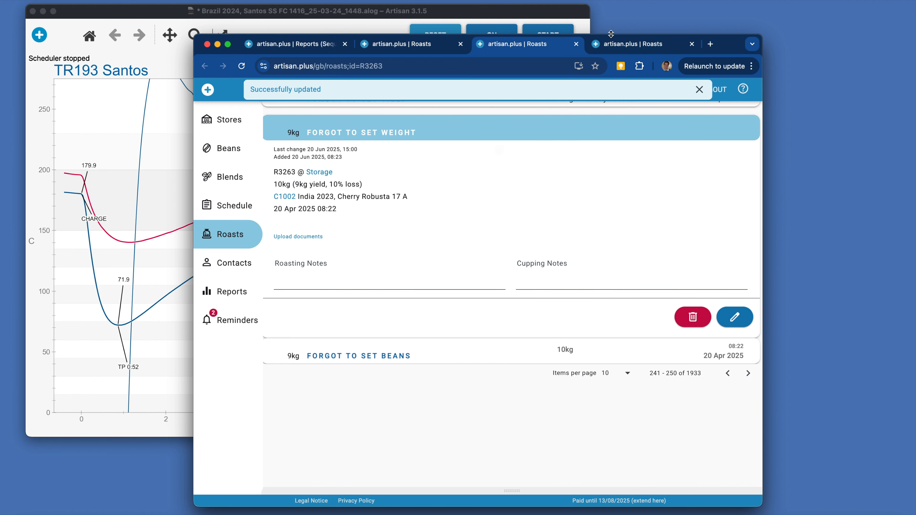
- In roast R3264 ("Forgot to set yield"), set the yield to 9 kg and save
{"action": "left_click", "coordinate": [622, 46]}
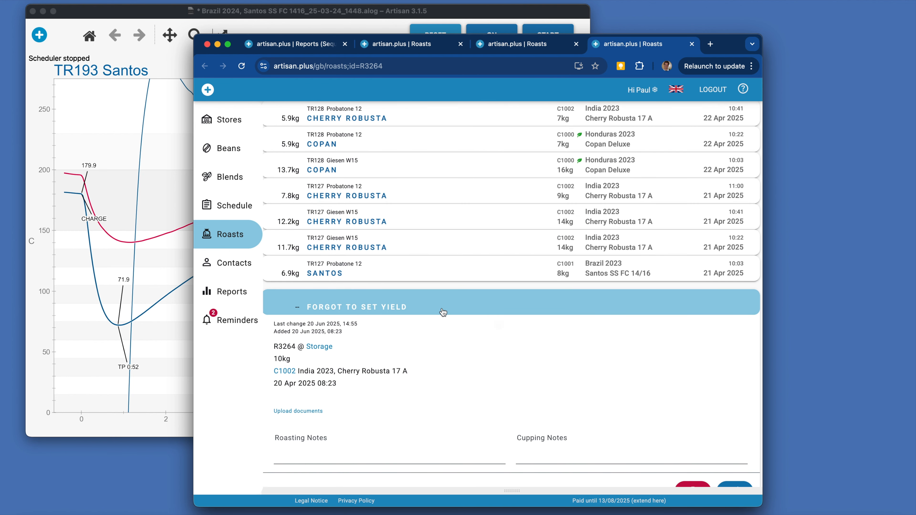
{"action": "scroll", "coordinate": [542, 375], "scroll_direction": "down", "scroll_amount": 2}
{"action": "left_click", "coordinate": [734, 438]}
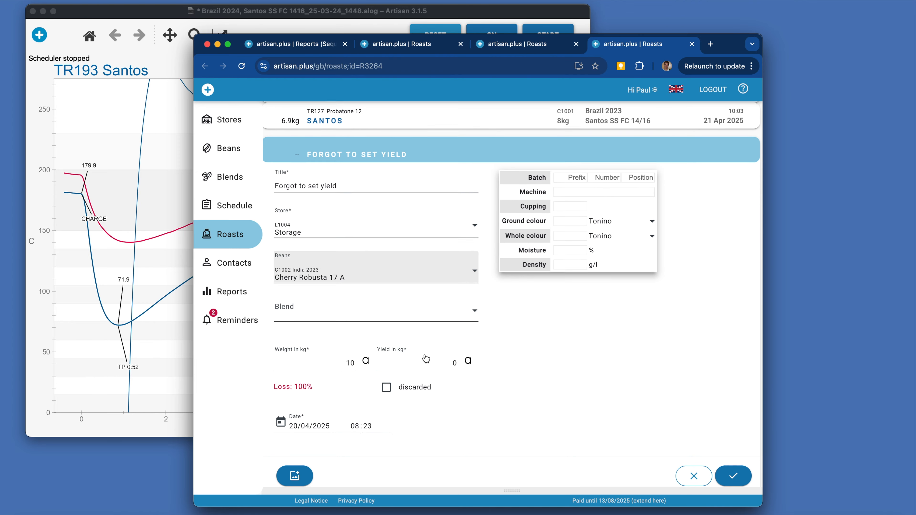
{"action": "left_click", "coordinate": [449, 361]}
{"action": "type", "text": "9"}
{"action": "left_click", "coordinate": [539, 371]}
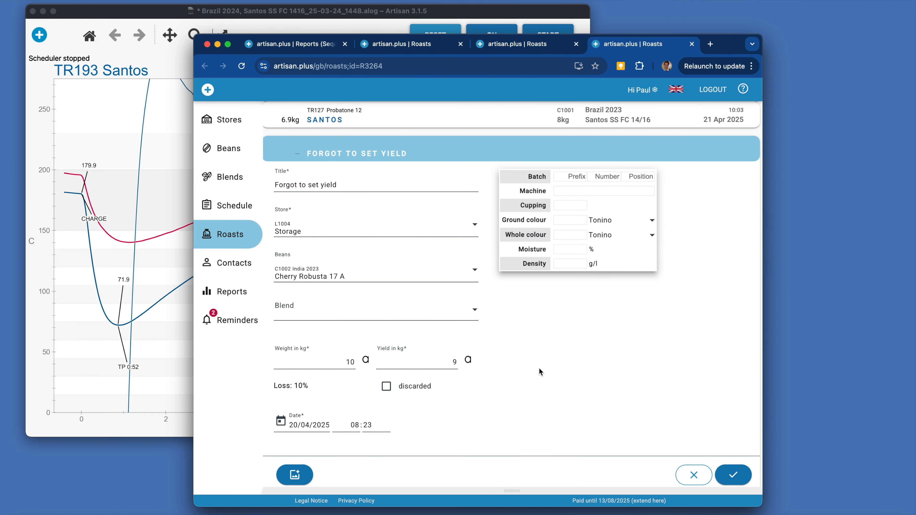
{"action": "left_click", "coordinate": [732, 476]}
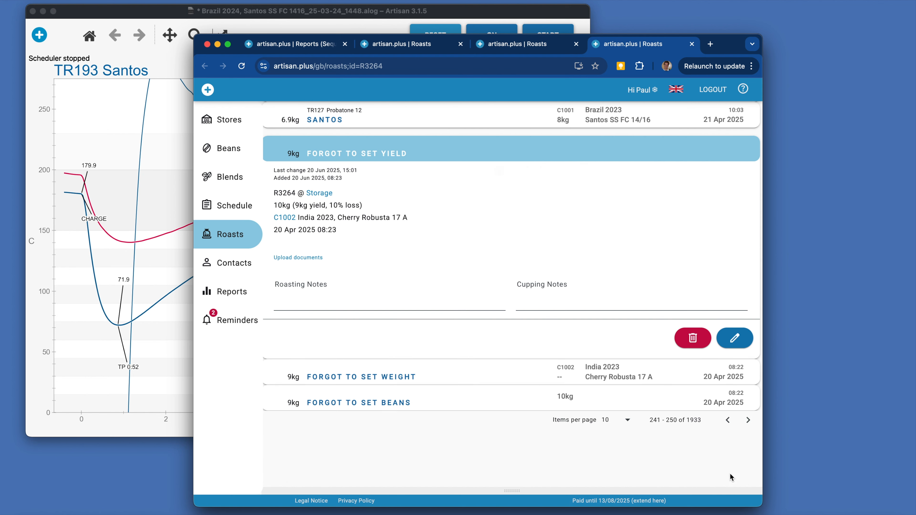
- Return to the roast reports, save the new April 2025 report and open its details
{"action": "left_click", "coordinate": [291, 45]}
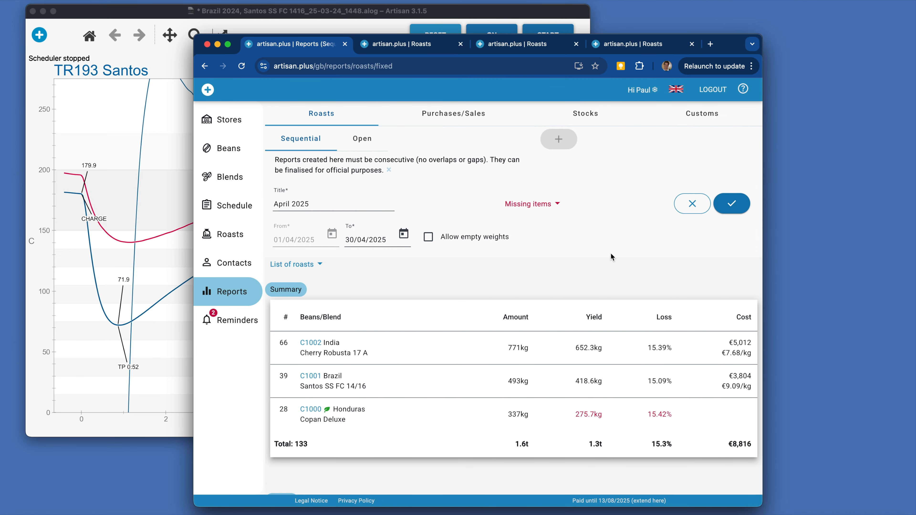
{"action": "left_click", "coordinate": [735, 206]}
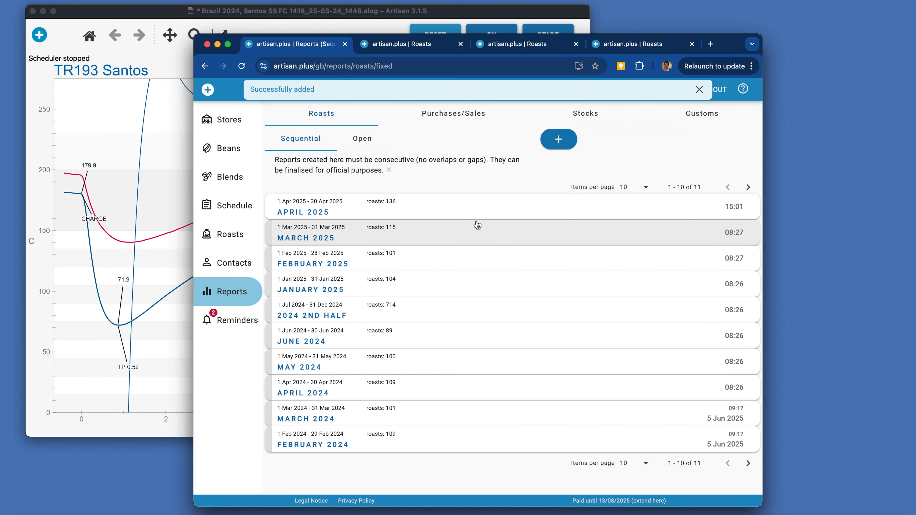
{"action": "left_click", "coordinate": [454, 204]}
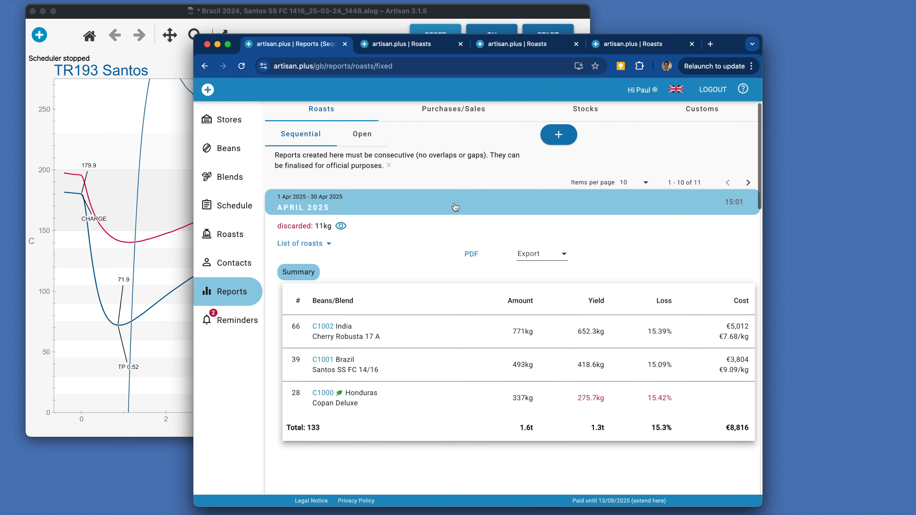
- Examine the April 2025 report's summary, its list of roasts and the details of its discarded roasts
{"action": "scroll", "coordinate": [455, 206], "scroll_direction": "down", "scroll_amount": 6}
{"action": "scroll", "coordinate": [455, 207], "scroll_direction": "down", "scroll_amount": 3}
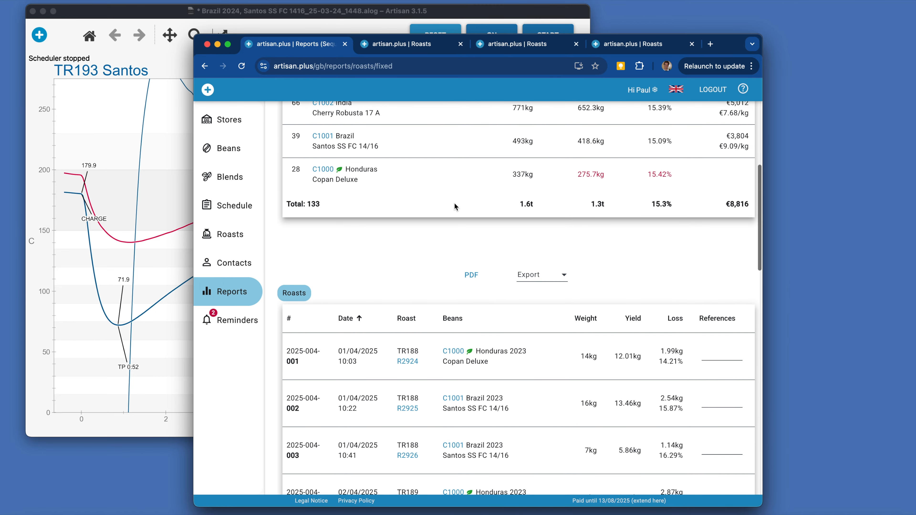
{"action": "scroll", "coordinate": [454, 206], "scroll_direction": "down", "scroll_amount": 20}
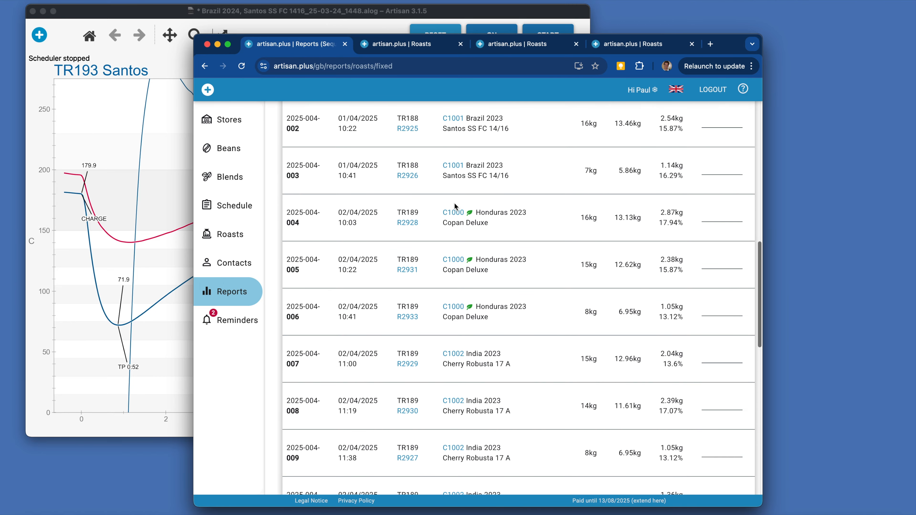
{"action": "scroll", "coordinate": [453, 203], "scroll_direction": "up", "scroll_amount": 4}
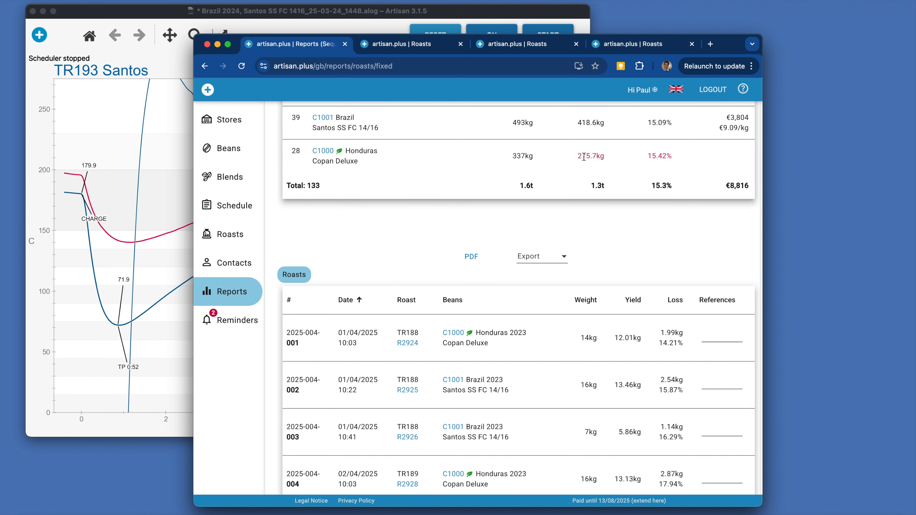
{"action": "scroll", "coordinate": [495, 191], "scroll_direction": "up", "scroll_amount": 7}
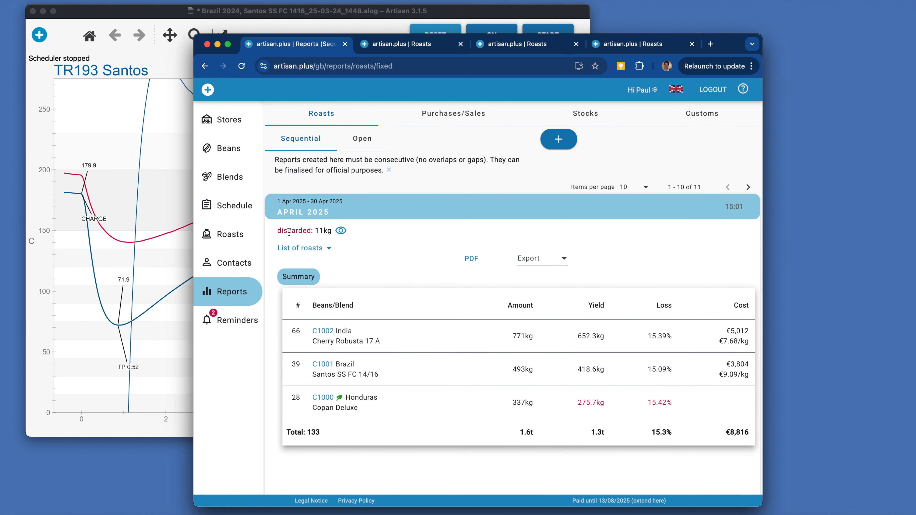
{"action": "left_click", "coordinate": [341, 231]}
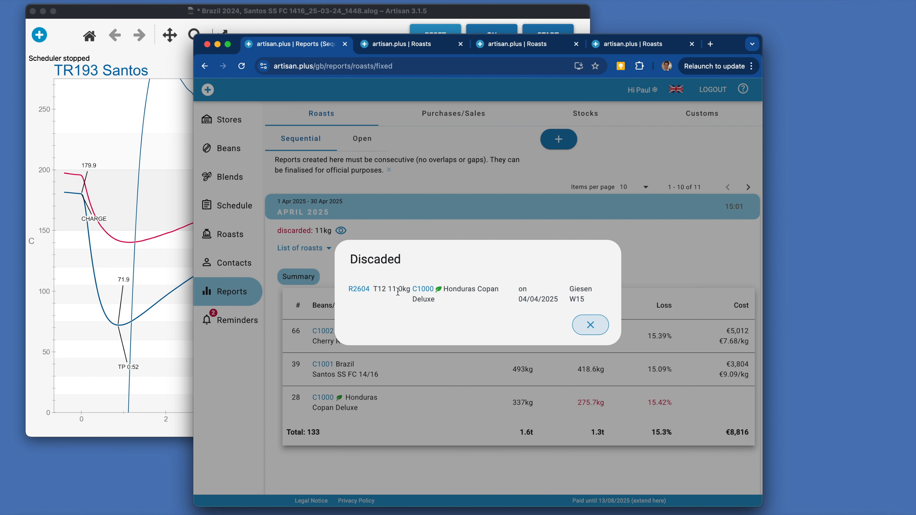
{"action": "left_click", "coordinate": [585, 323]}
- Finalise the April 2025 report together with all its contained roasts
{"action": "scroll", "coordinate": [584, 323], "scroll_direction": "down", "scroll_amount": 3}
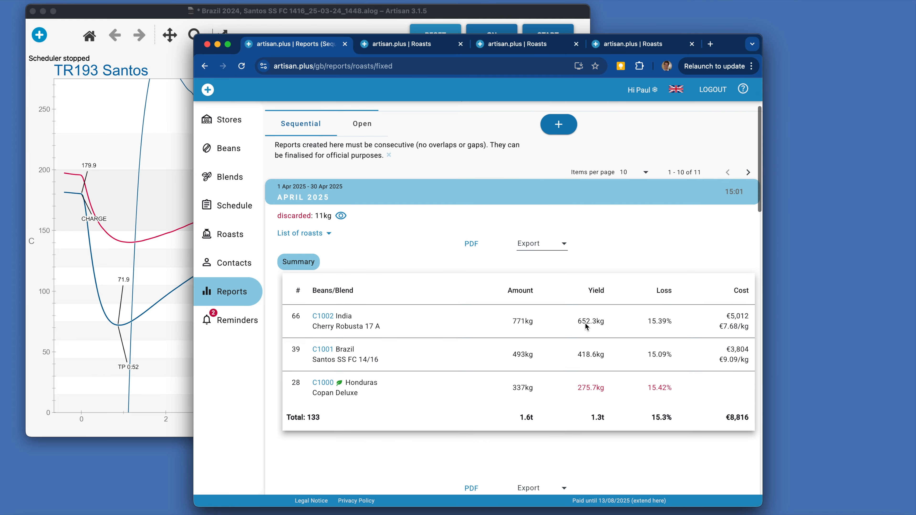
{"action": "scroll", "coordinate": [584, 323], "scroll_direction": "down", "scroll_amount": 15}
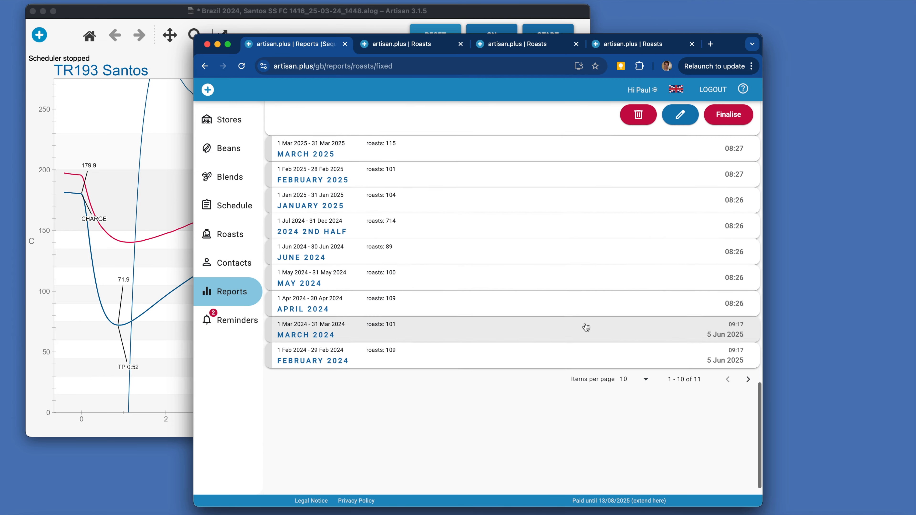
{"action": "scroll", "coordinate": [746, 295], "scroll_direction": "up", "scroll_amount": 5}
{"action": "left_click", "coordinate": [727, 271]}
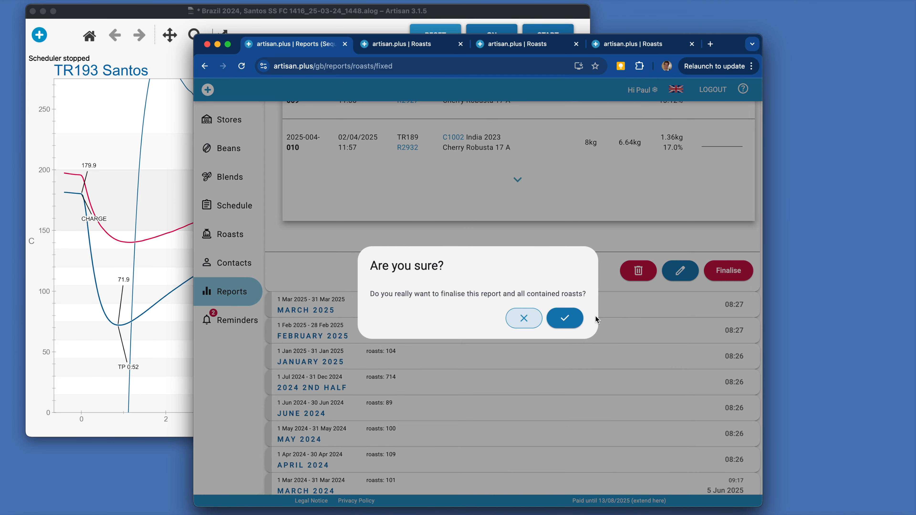
{"action": "left_click", "coordinate": [565, 318]}
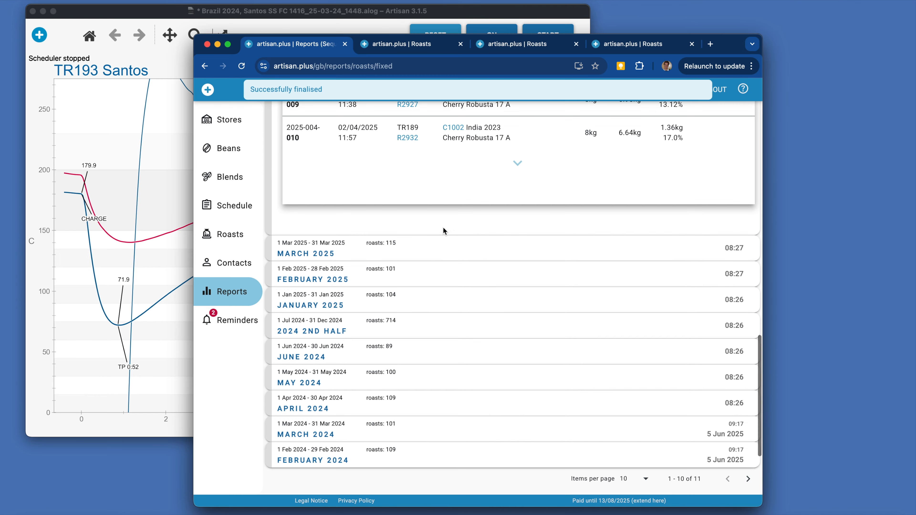
- Leave the finalised report and open the stores overview
{"action": "left_click", "coordinate": [438, 207]}
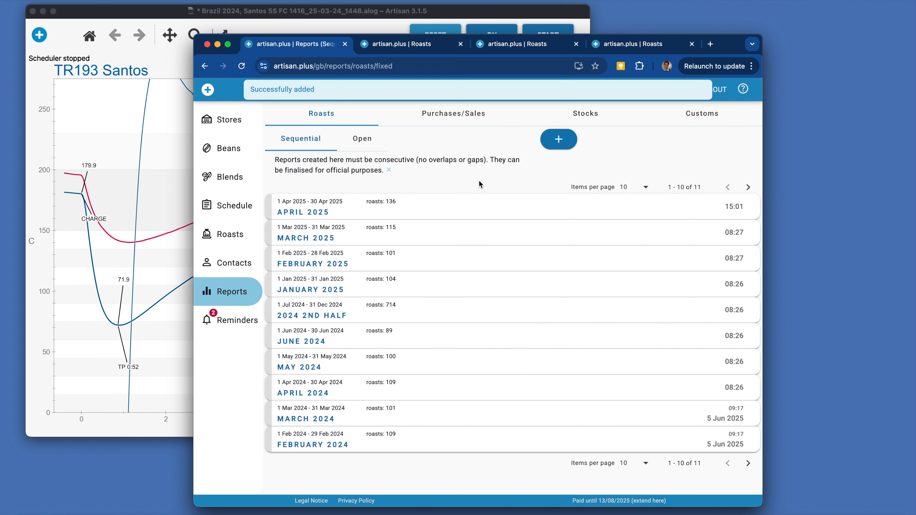
{"action": "left_click", "coordinate": [229, 120]}
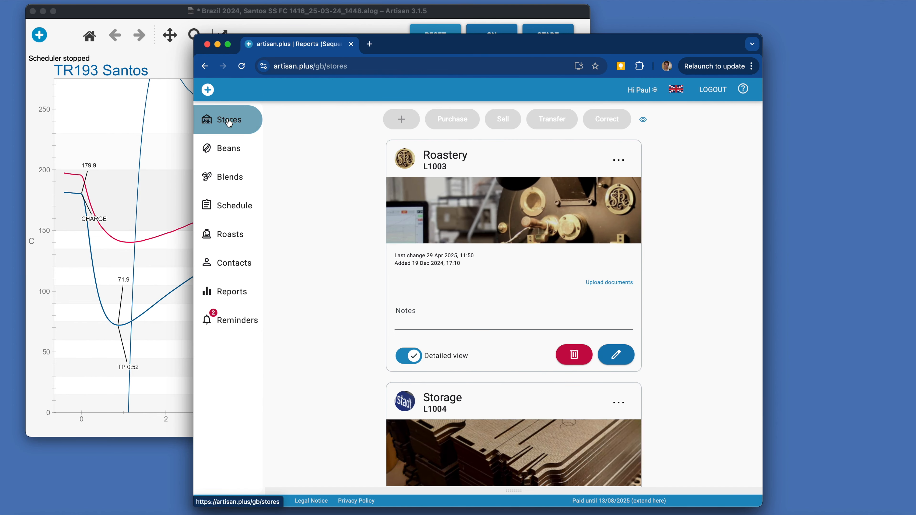